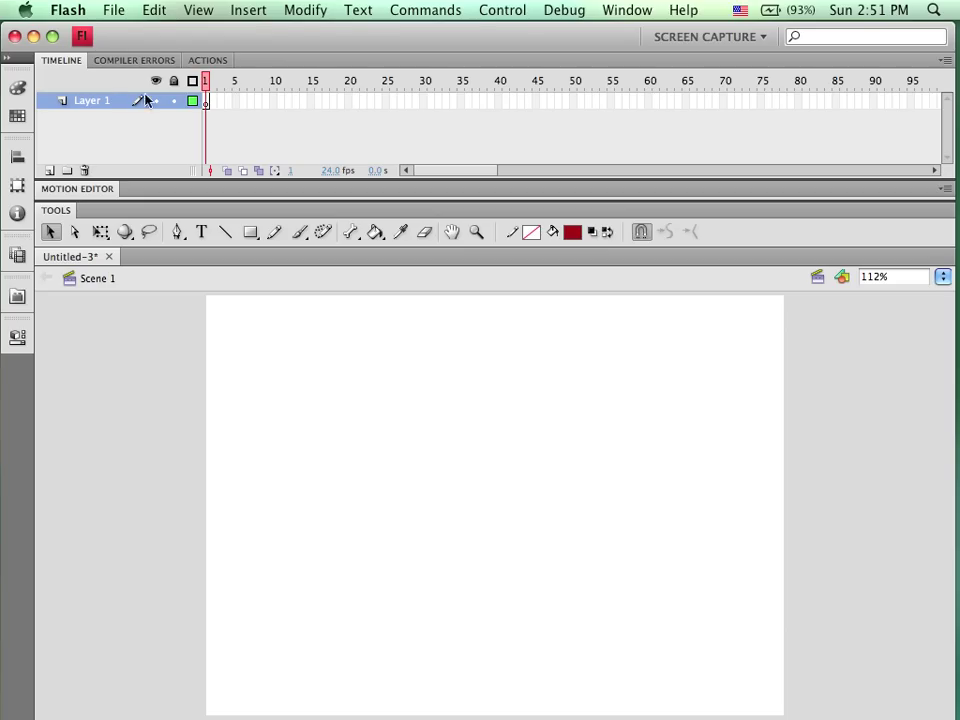
Draw a dark red rectangle in the upper left of the stage on Layer 1
click(251, 232)
drag(283, 343, 478, 452)
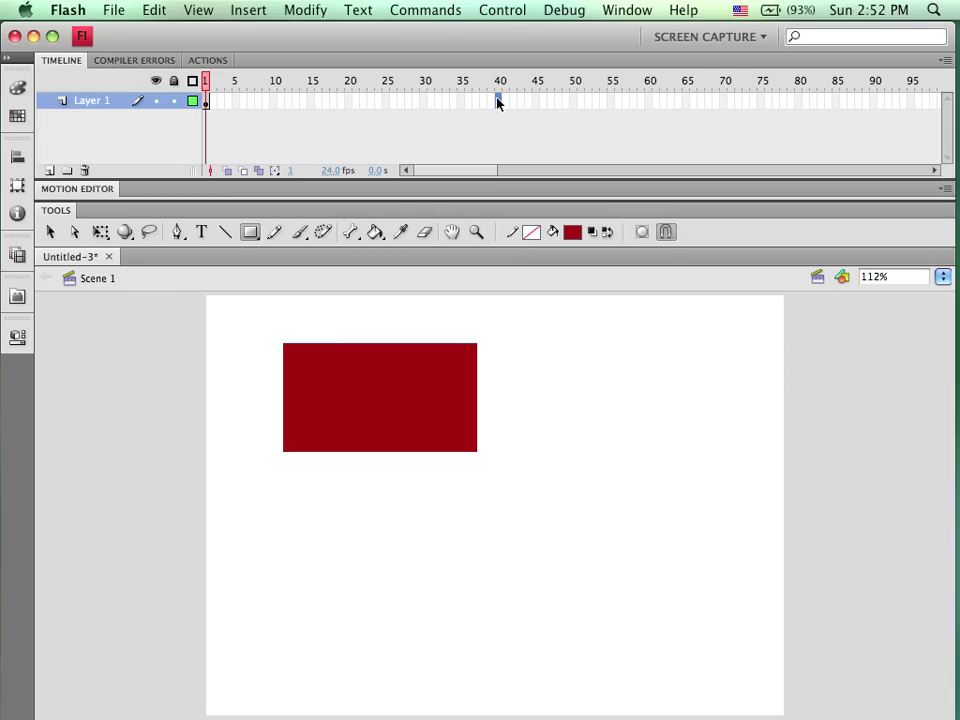
Extend Layer 1 through frame 40 and scrub frames 1–40 to confirm the rectangle holds
key(F6)
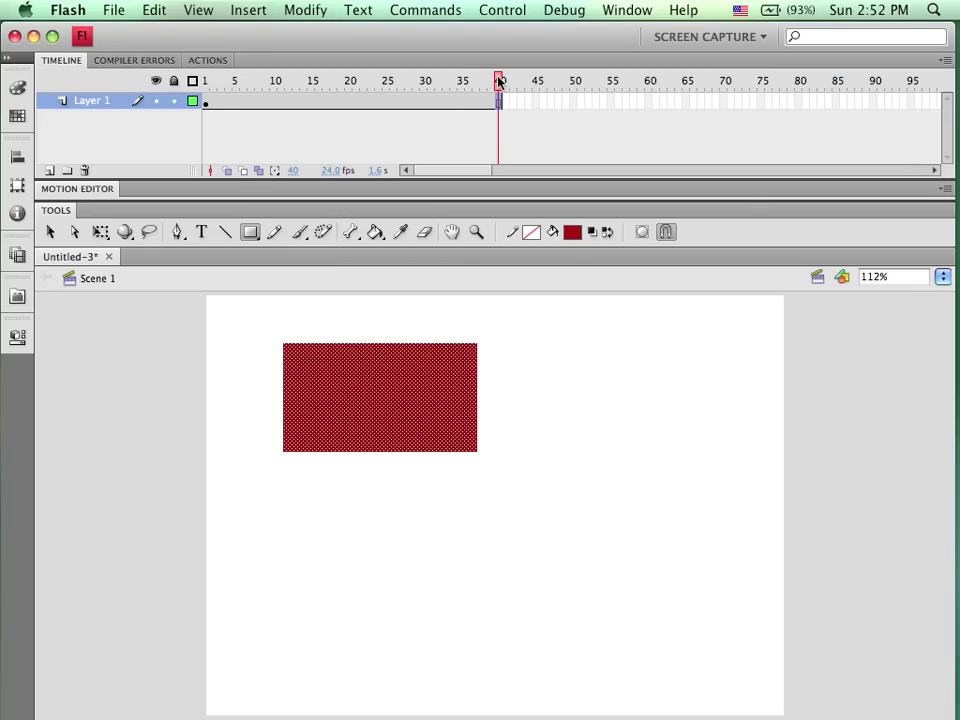
drag(497, 81, 467, 81)
click(468, 103)
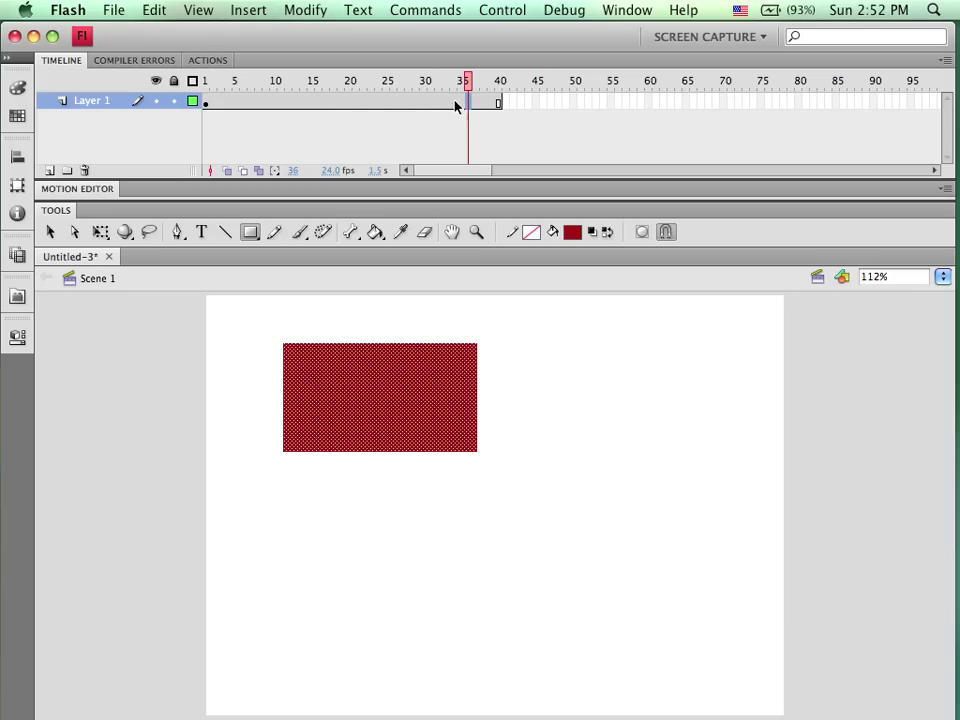
drag(467, 81, 212, 94)
click(207, 98)
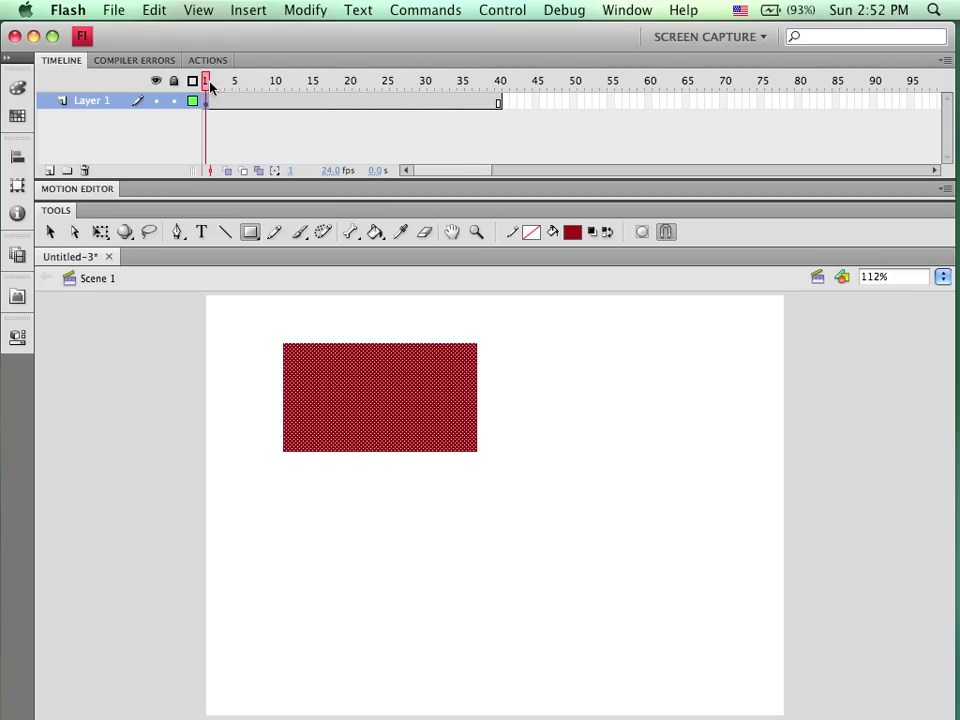
drag(210, 87, 503, 108)
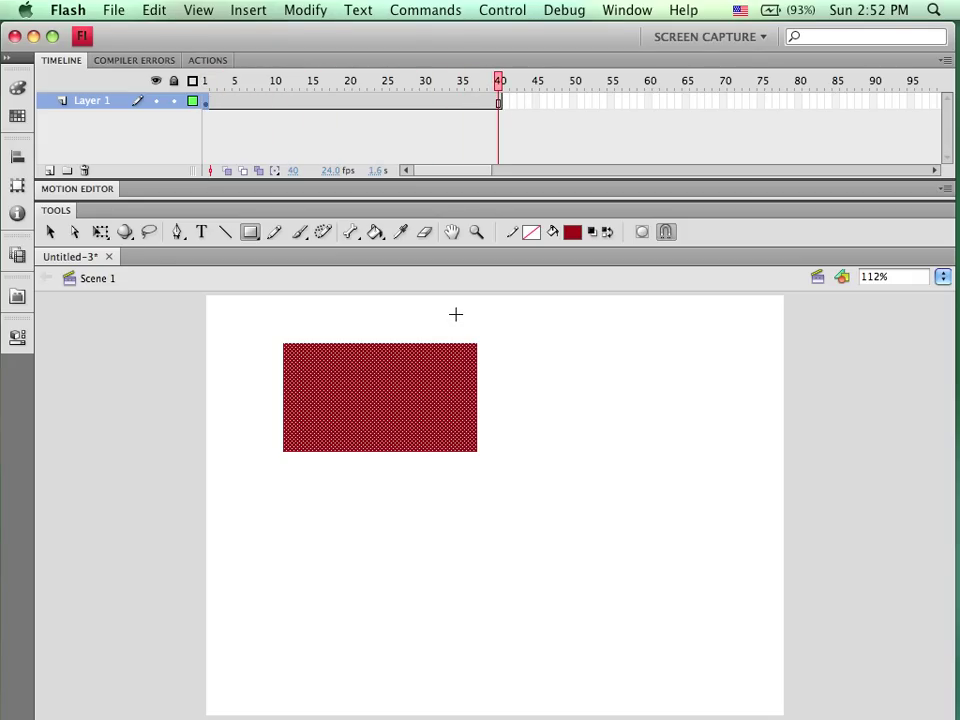
With the Selection tool, scrub the timeline and return to frame 1 of Layer 1
click(50, 232)
click(246, 317)
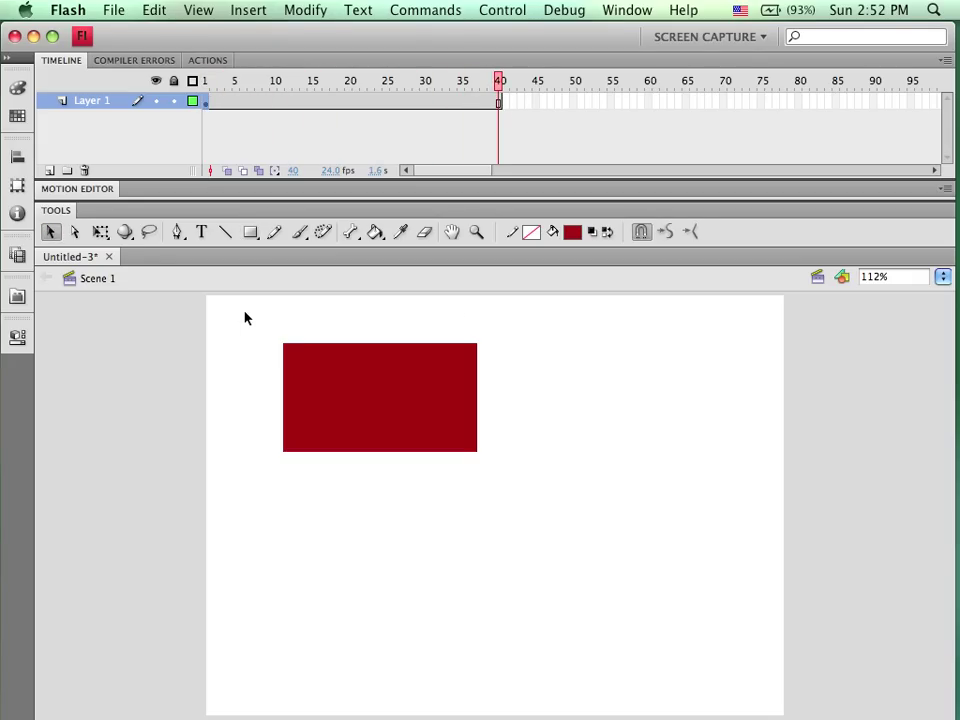
drag(500, 86, 206, 99)
click(207, 101)
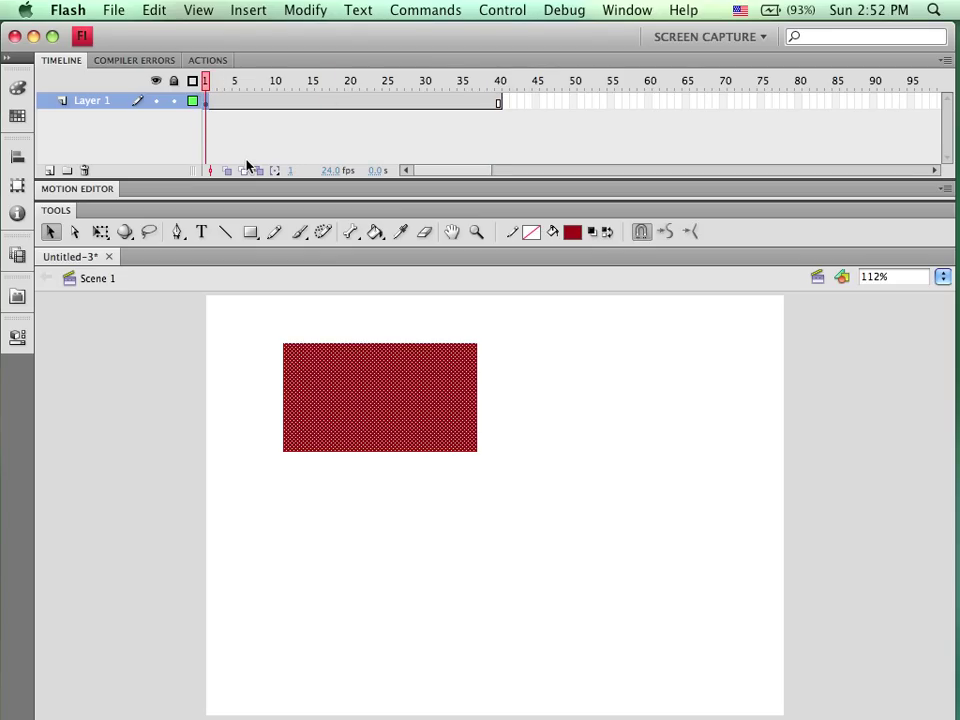
drag(206, 80, 497, 107)
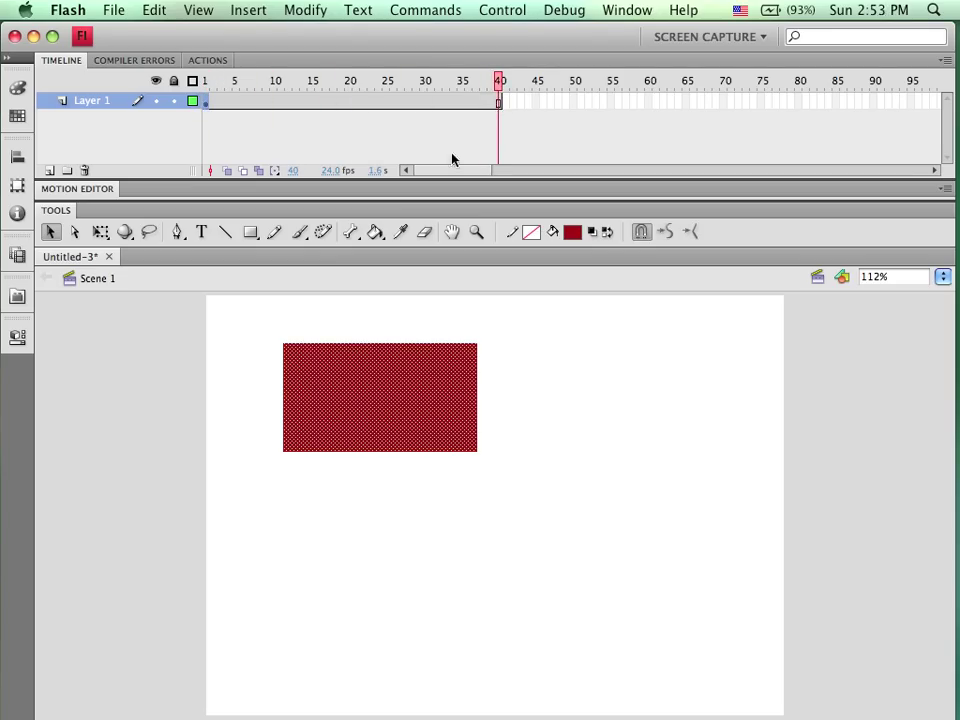
drag(499, 99, 477, 93)
click(499, 101)
drag(499, 83, 349, 97)
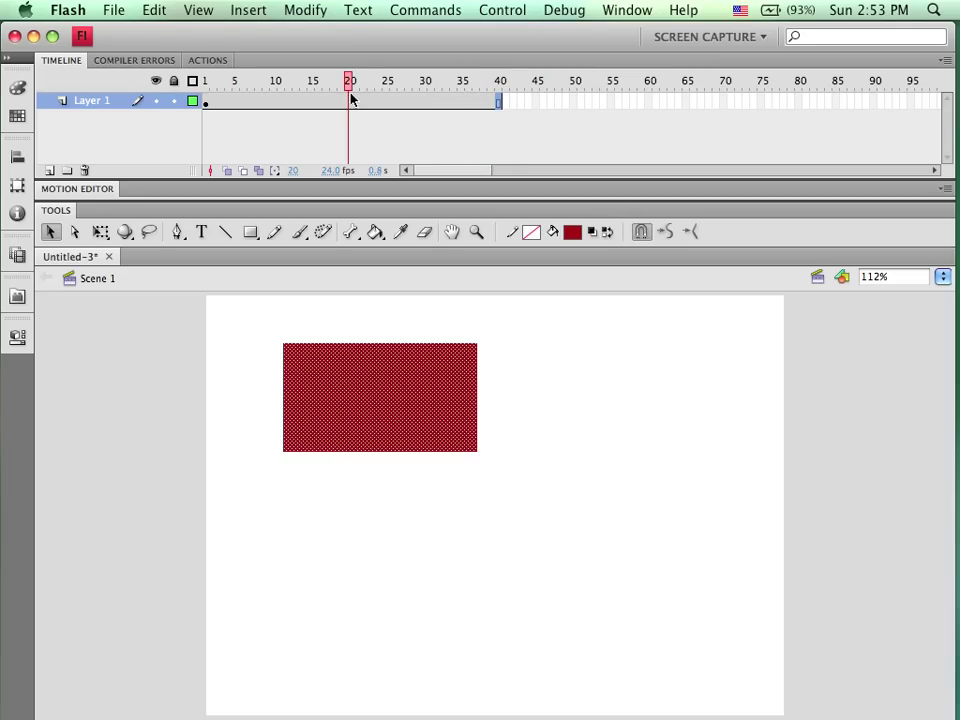
click(205, 102)
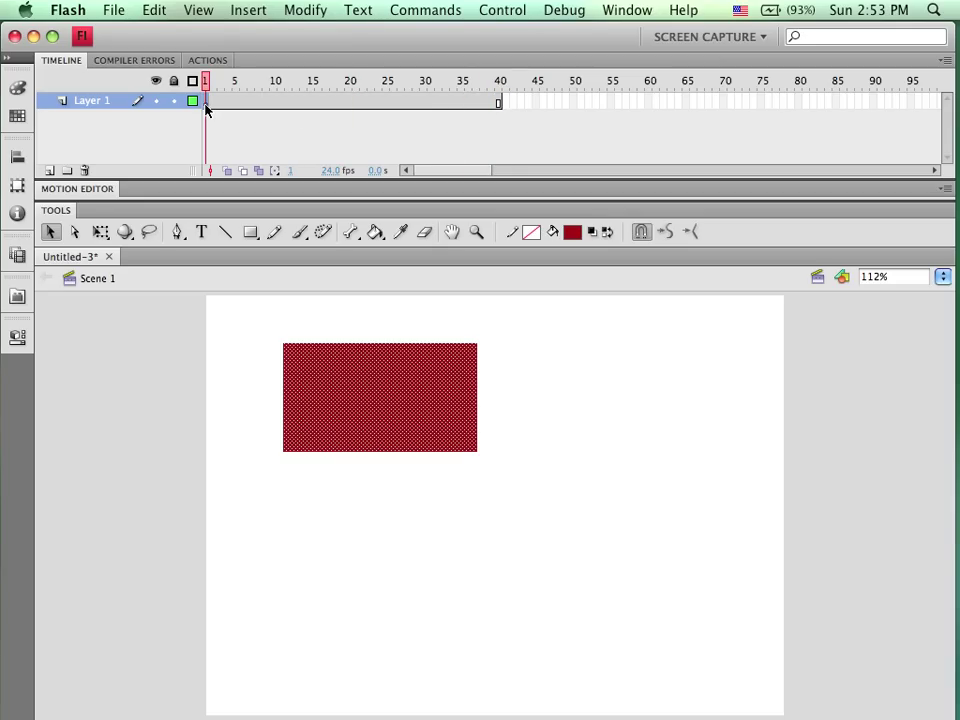
Drag the red rectangle from the upper left to the lower centre of the stage
drag(370, 393, 507, 484)
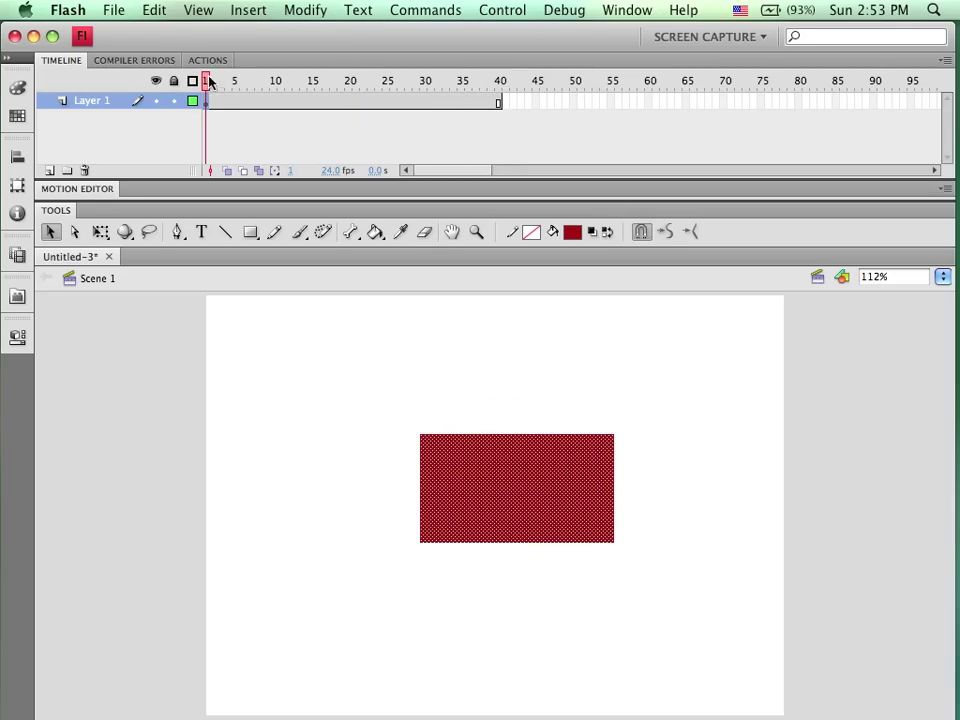
click(282, 347)
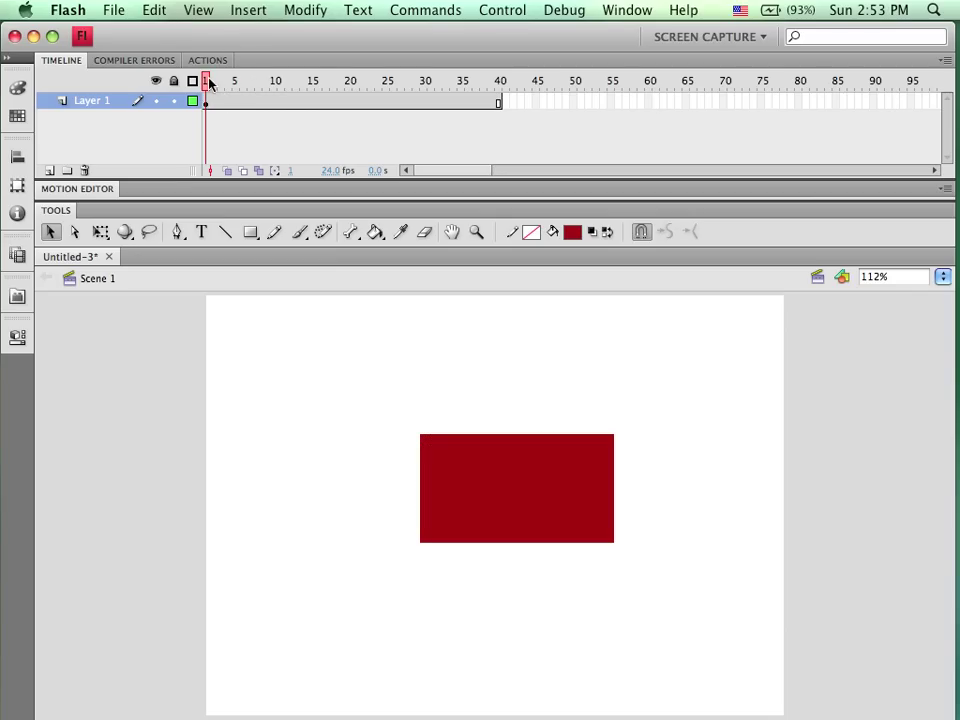
mouse_move(208, 81)
mouse_down()
mouse_move(499, 101)
mouse_move(208, 101)
mouse_up()
Add Layer 2 above Layer 1 and set the fill colour to green #00FF33
click(48, 171)
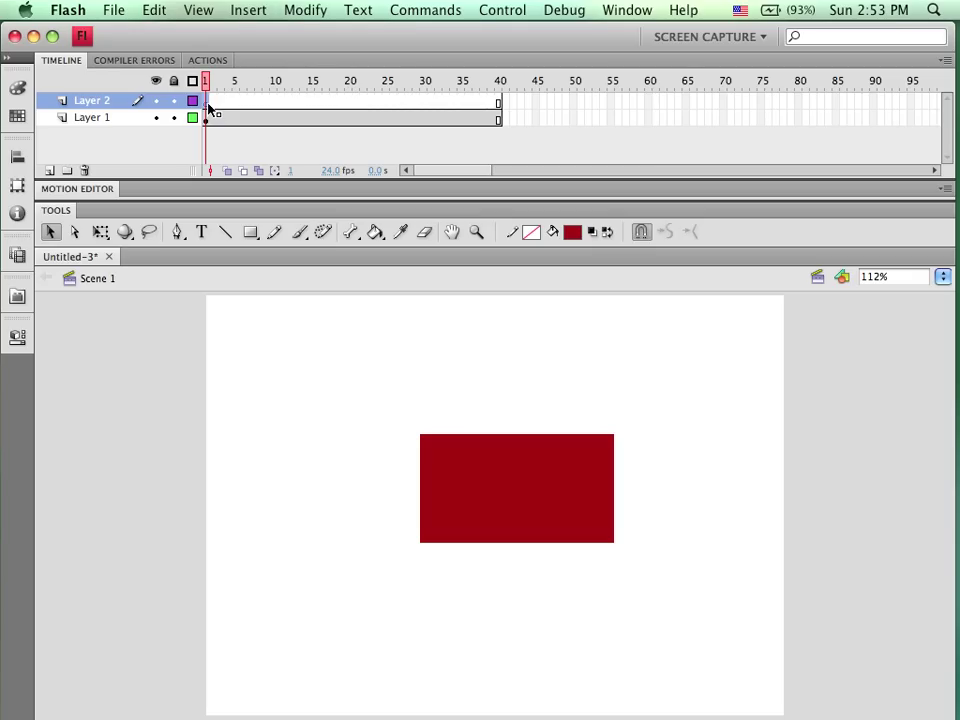
click(10, 64)
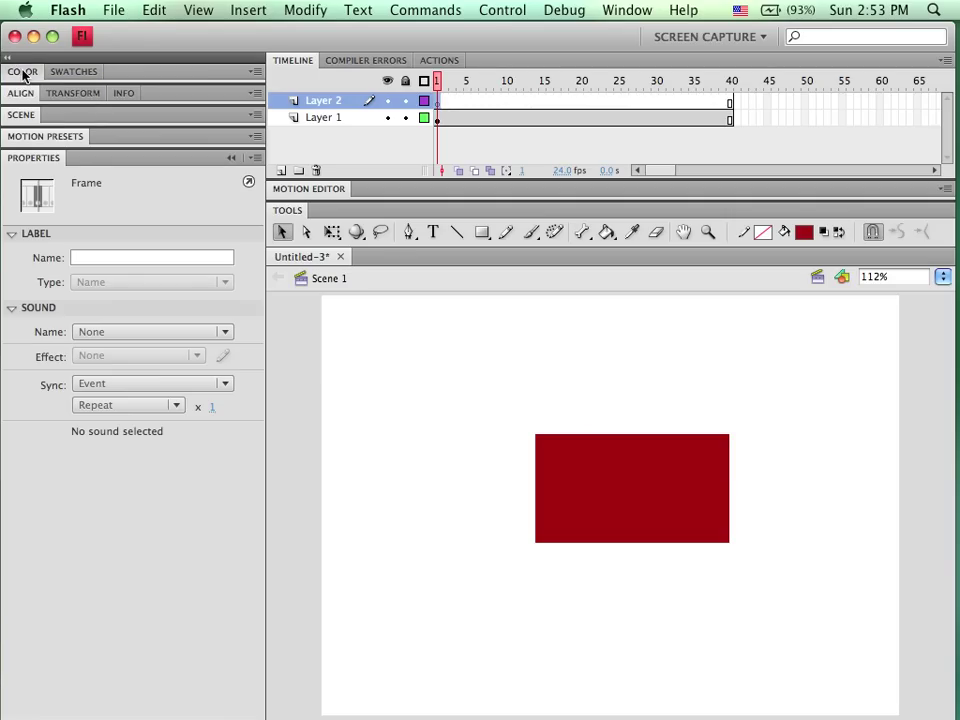
click(112, 75)
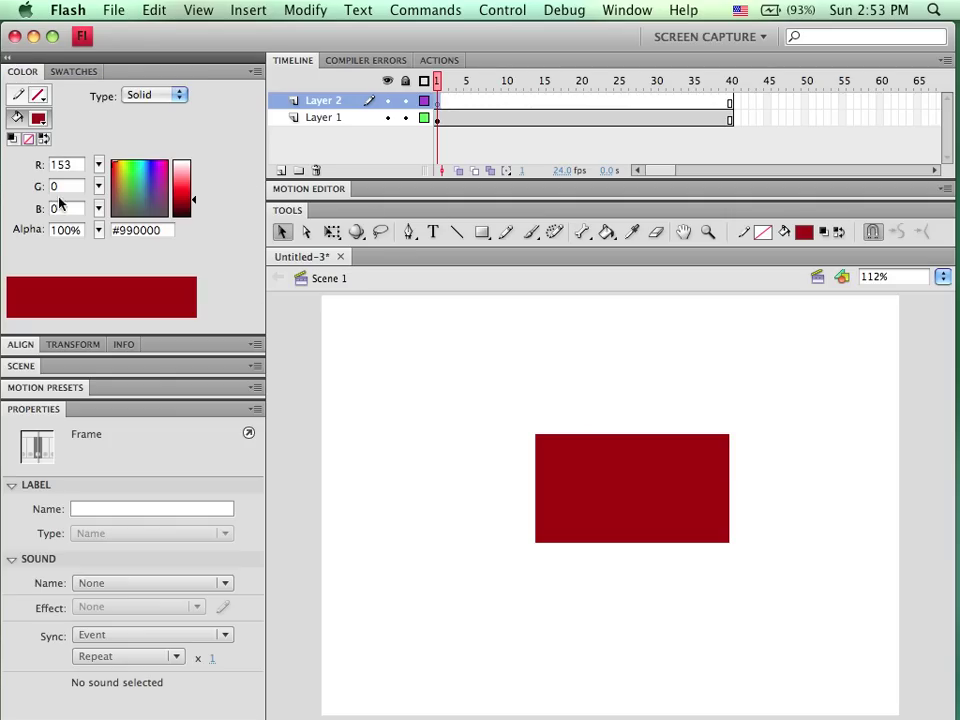
click(39, 119)
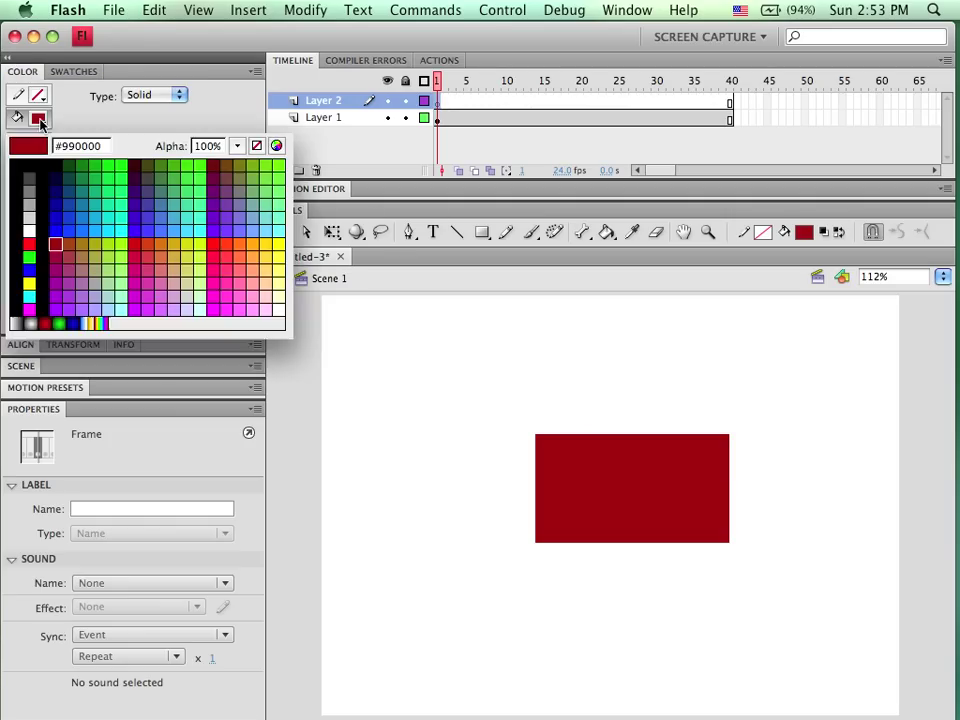
click(120, 187)
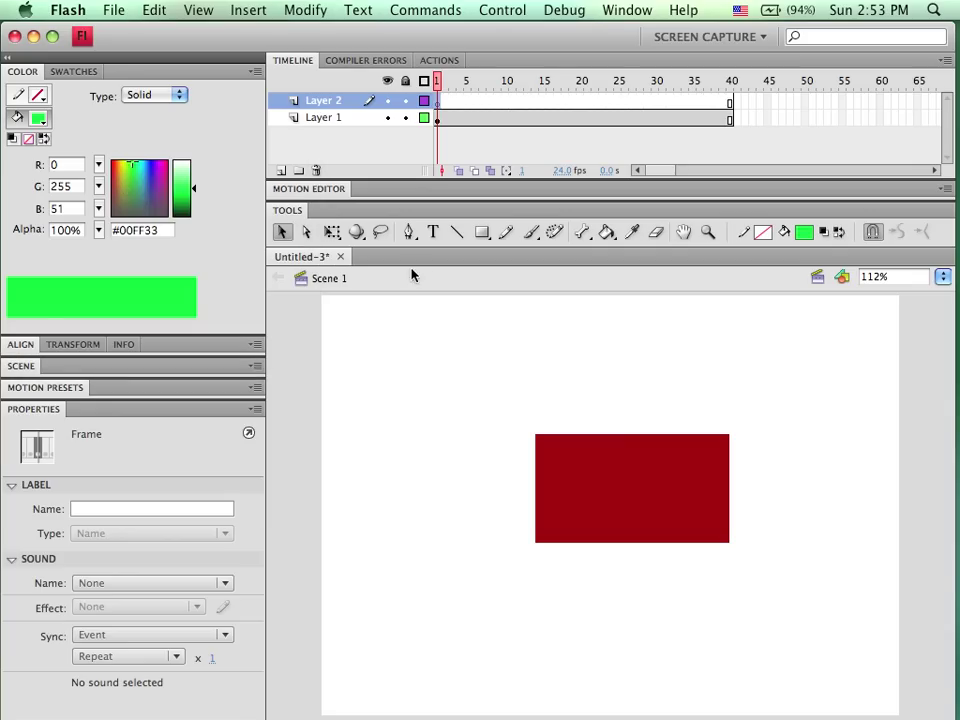
click(100, 60)
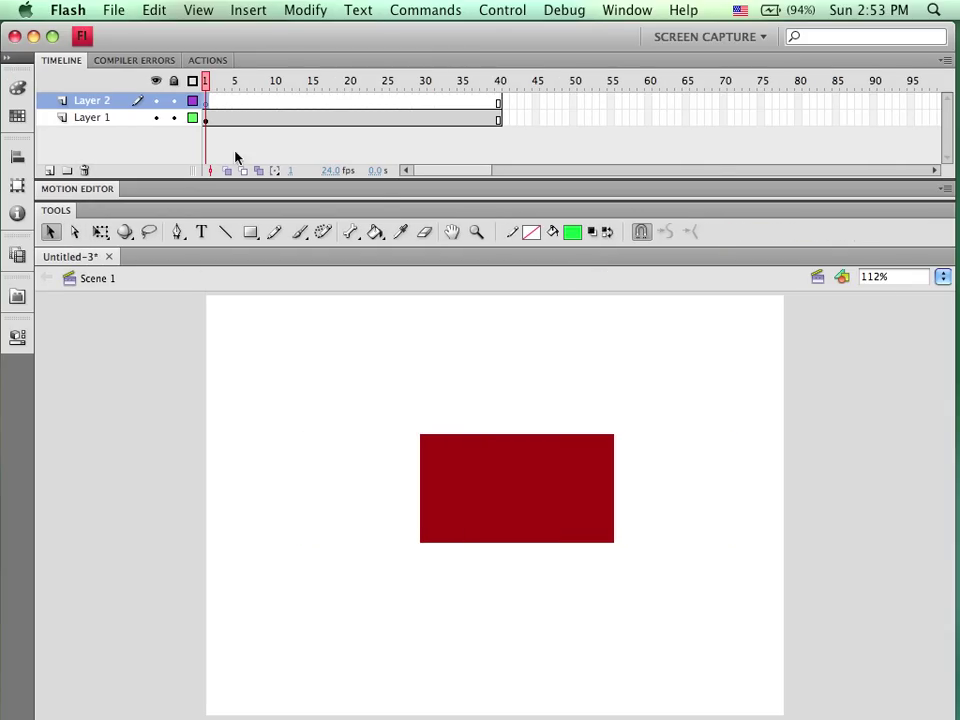
Draw a green oval overlapping the red rectangle's upper-left corner with the Oval tool
click(250, 233)
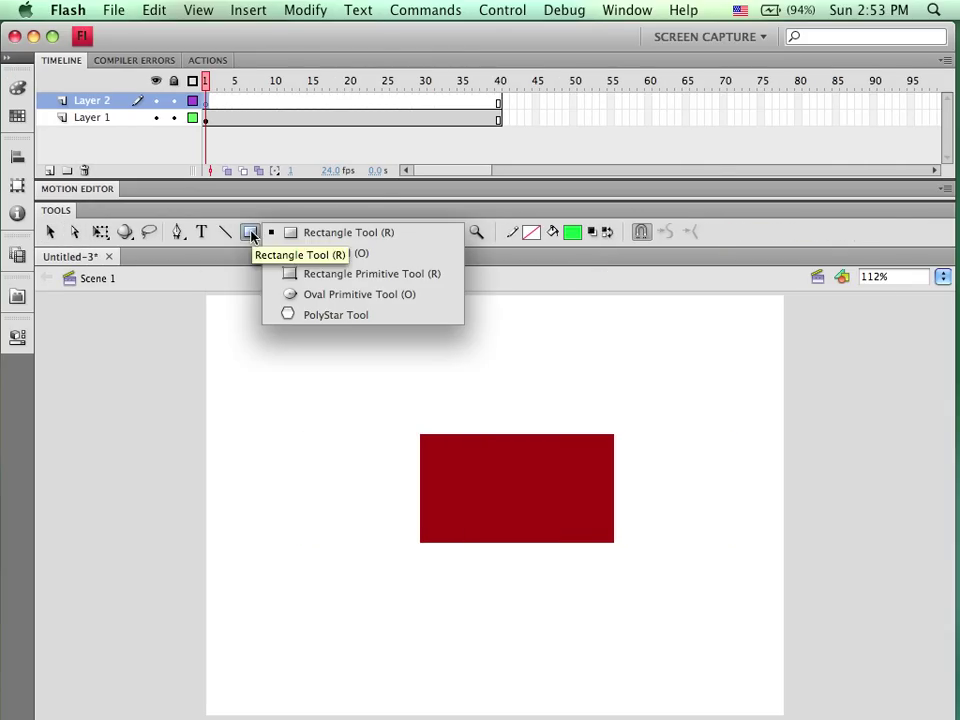
click(290, 252)
mouse_move(321, 356)
mouse_down()
mouse_move(506, 488)
mouse_move(472, 487)
mouse_up()
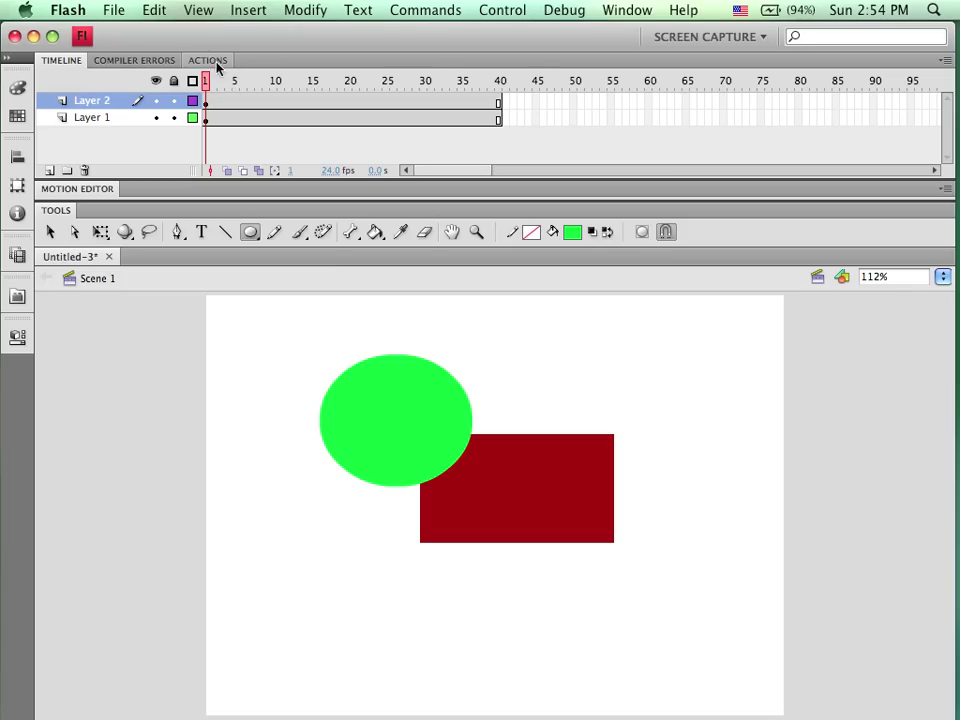
Rename Layer 2 to 'Oval' and Layer 1 to 'Rectangle'
click(104, 106)
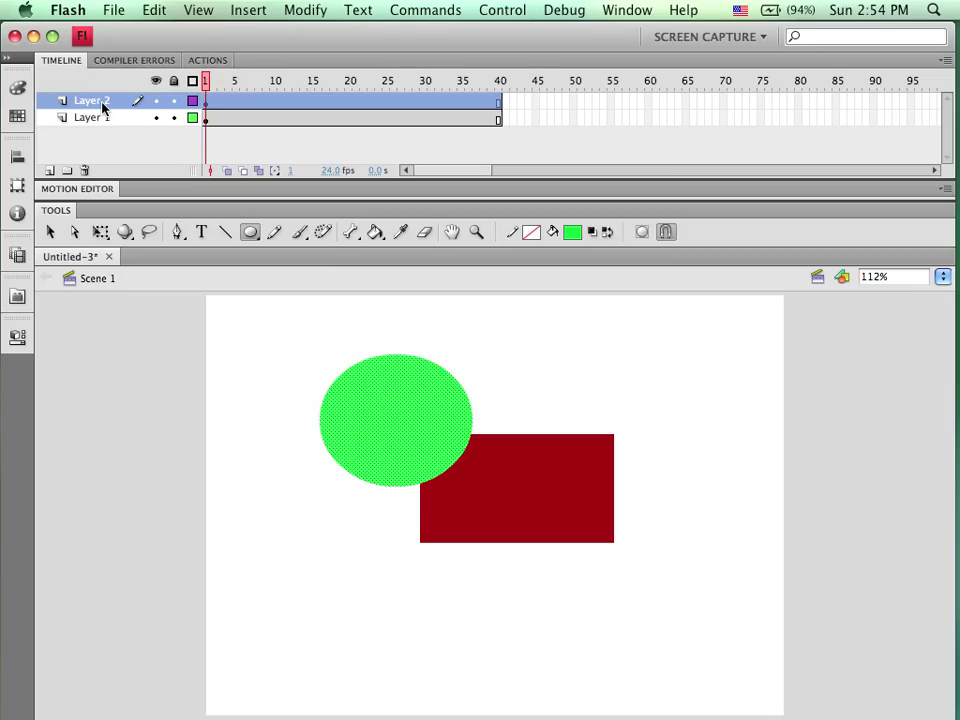
double_click(95, 101)
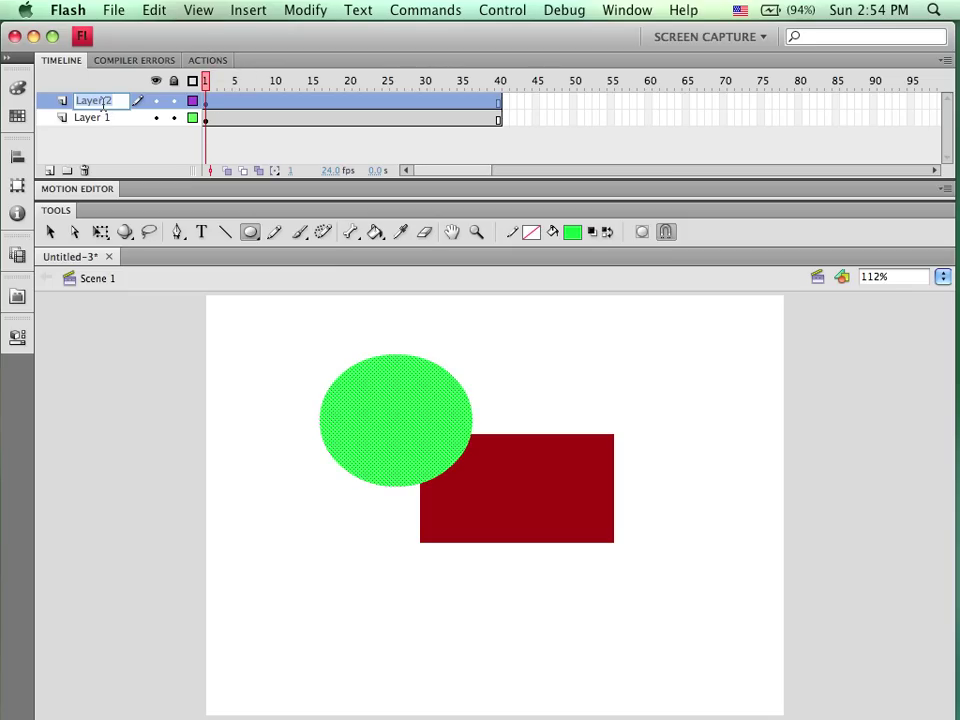
text(Oval)
click(88, 118)
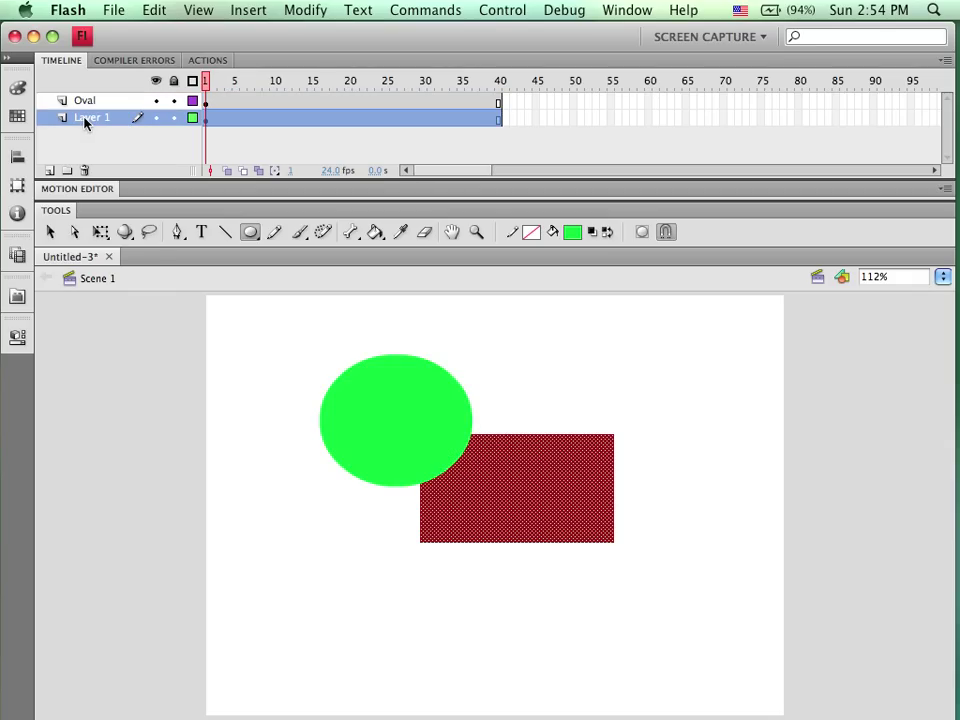
double_click(88, 118)
text(Rectangle)
key(Return)
Move the Oval layer below the Rectangle layer so the rectangle covers the oval
click(230, 82)
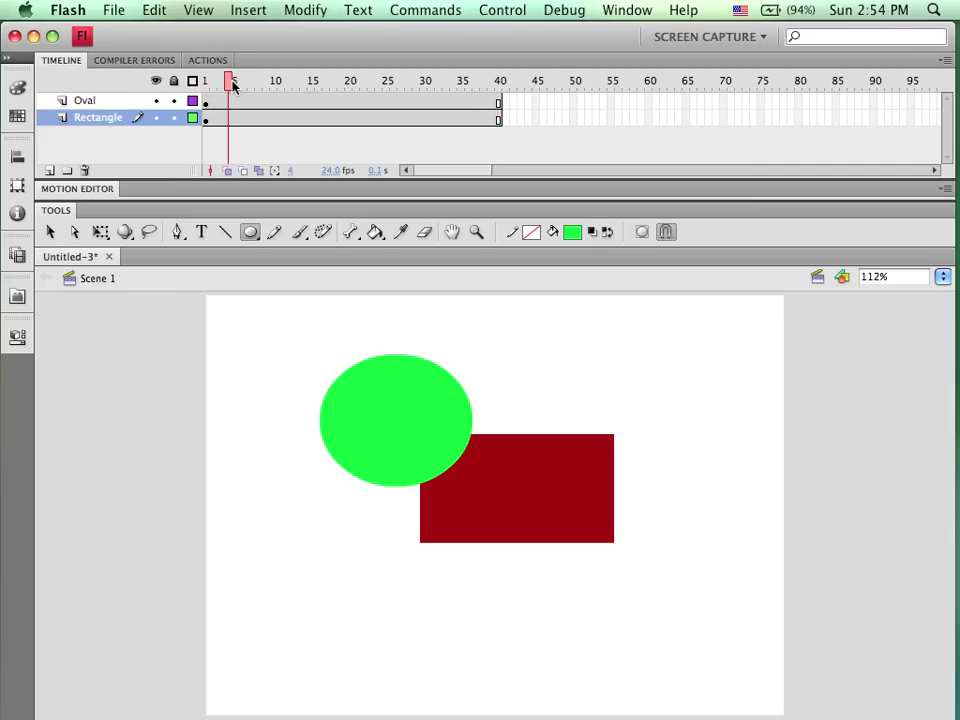
mouse_move(233, 86)
mouse_down()
mouse_move(474, 92)
mouse_move(212, 90)
mouse_move(486, 100)
mouse_move(206, 98)
mouse_move(453, 116)
mouse_move(245, 103)
mouse_up()
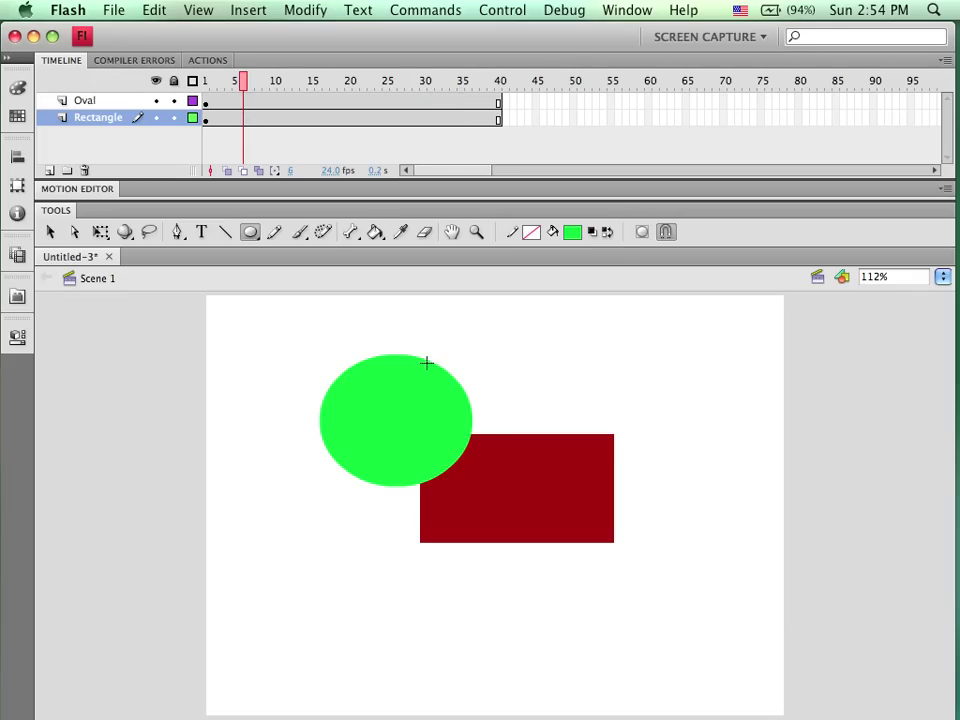
click(84, 102)
drag(84, 102, 86, 127)
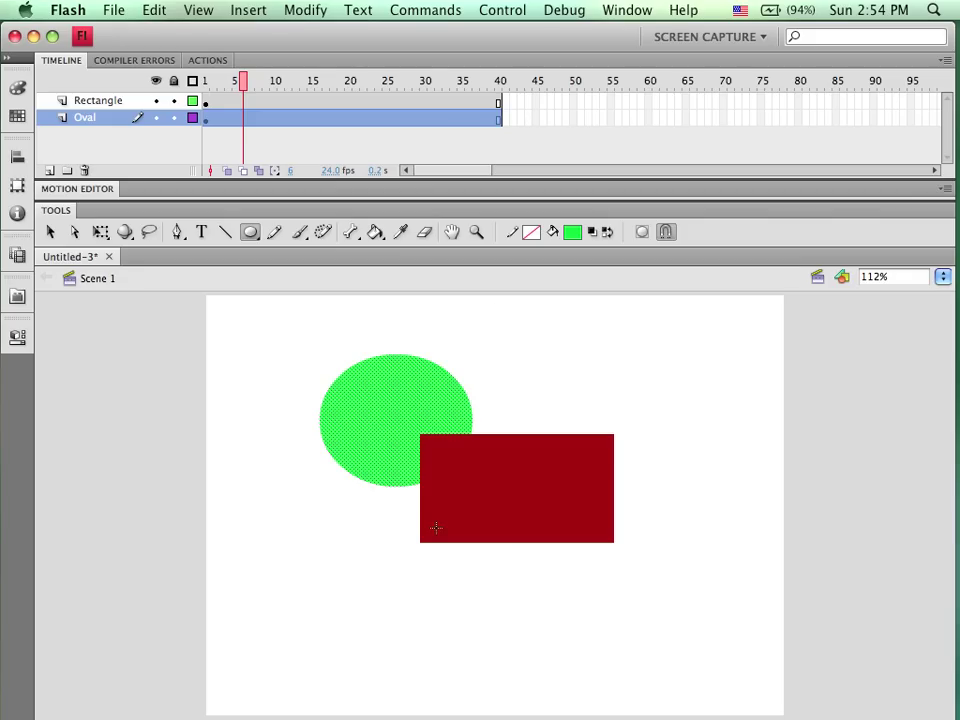
Extend the Rectangle layer to about frame 54, past the Oval layer's frame 40
click(333, 102)
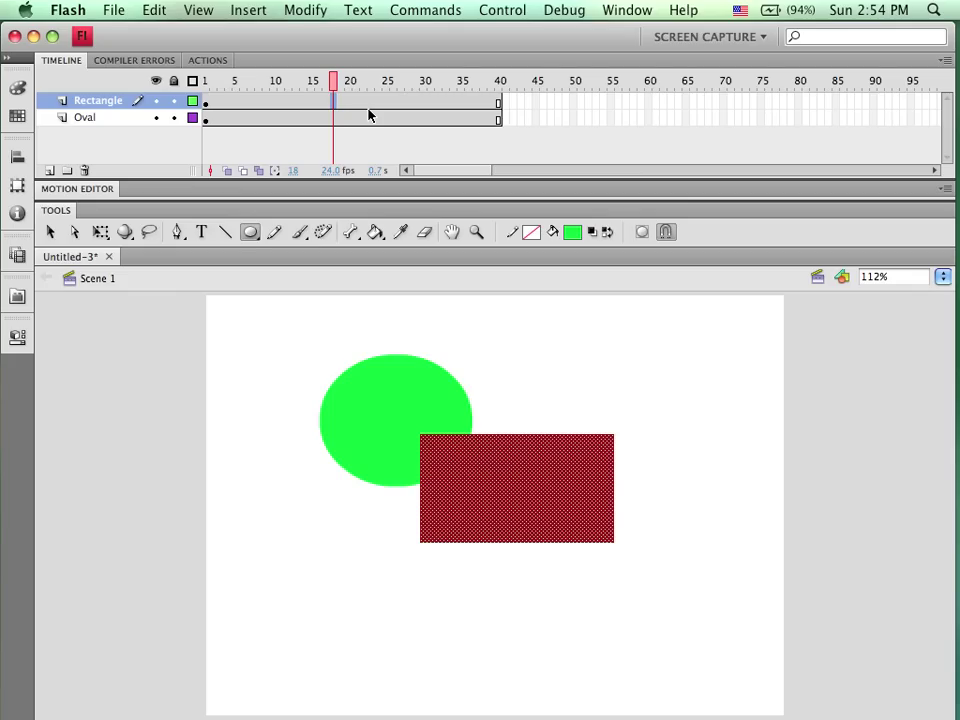
key(F5)
key(F5)
key(F5)
key(F5)
key(F5)
key(F5)
key(F5)
key(F5)
key(F5)
key(F5)
key(F5)
key(F5)
key(F5)
key(F5)
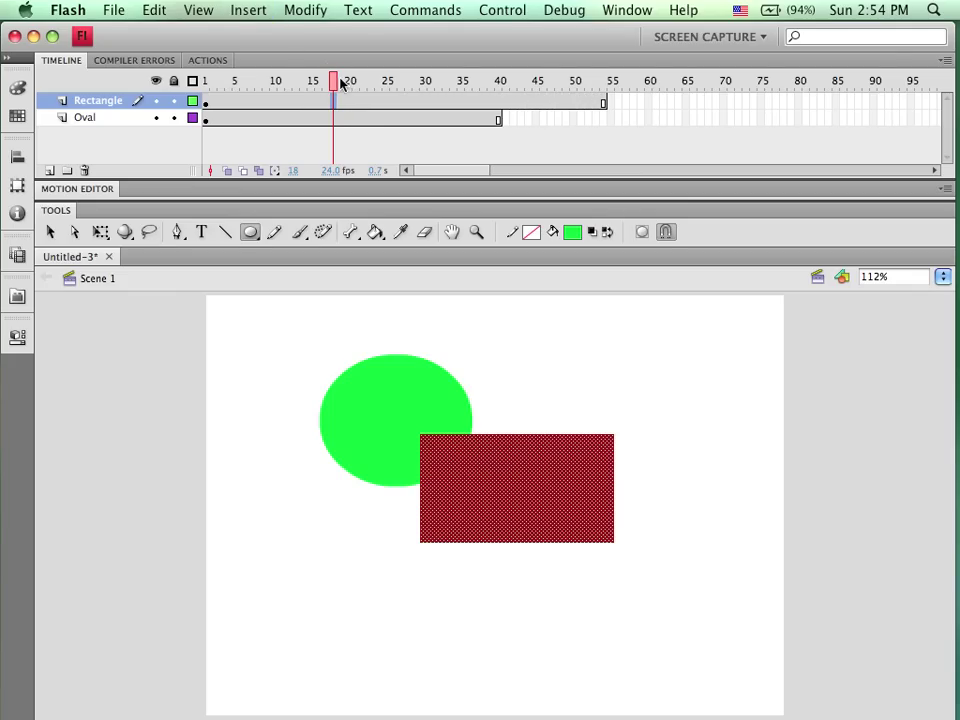
drag(330, 74, 496, 106)
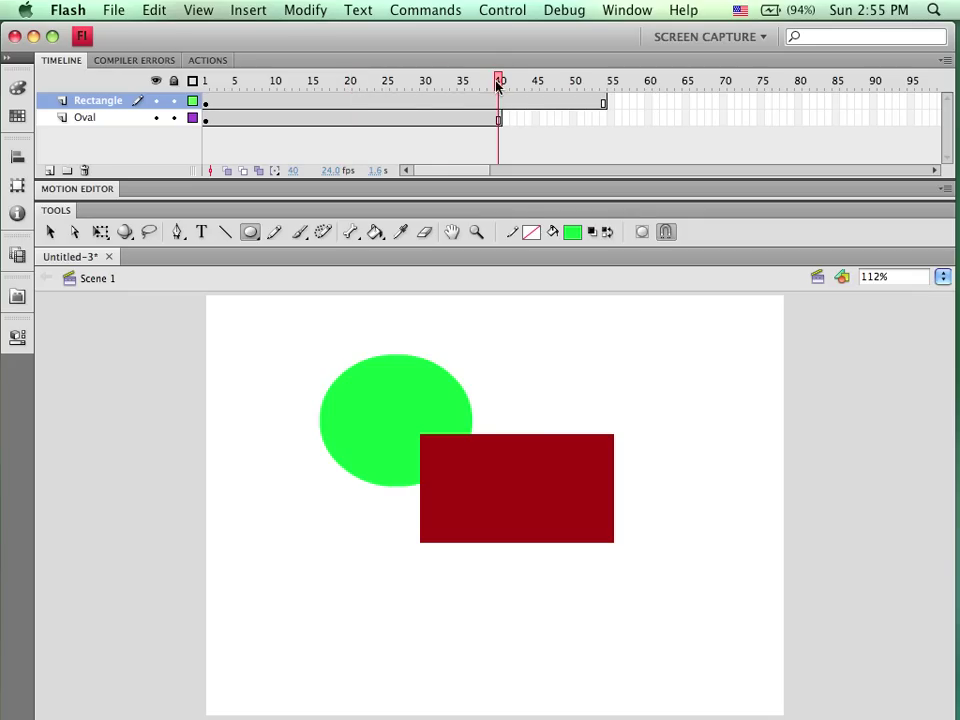
drag(499, 81, 505, 83)
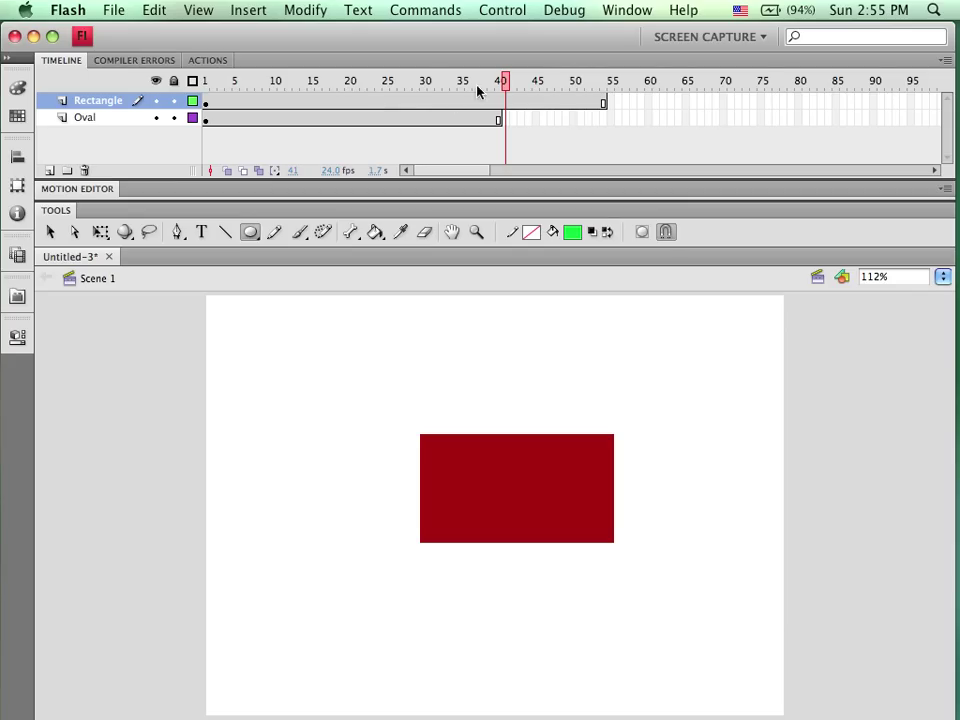
Select frame 55 on the Rectangle layer and place the playhead there
drag(506, 81, 606, 101)
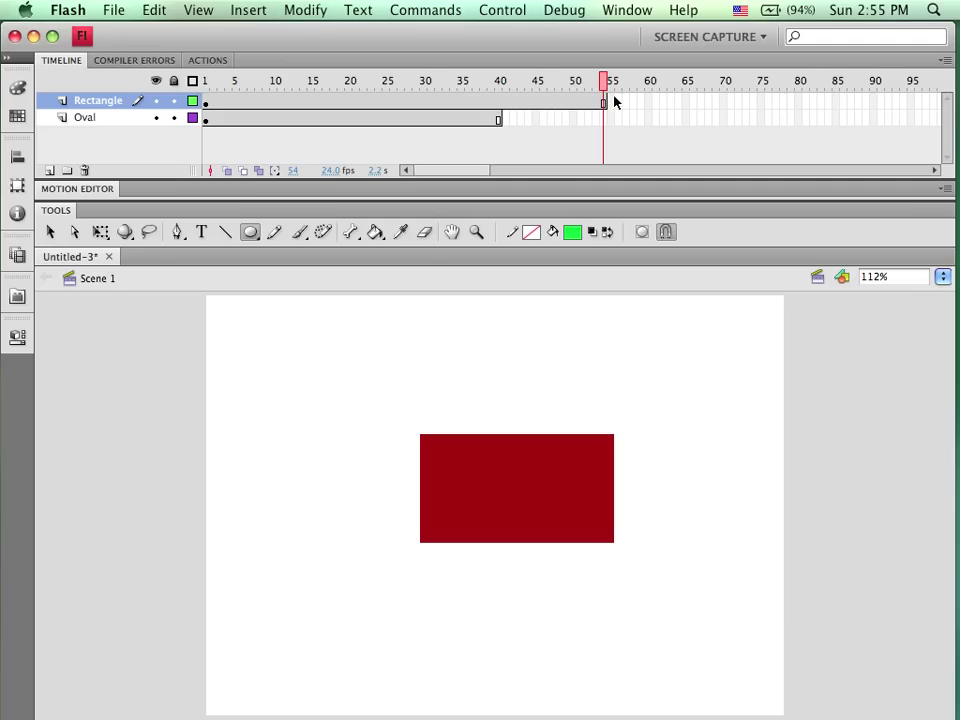
click(611, 101)
click(611, 102)
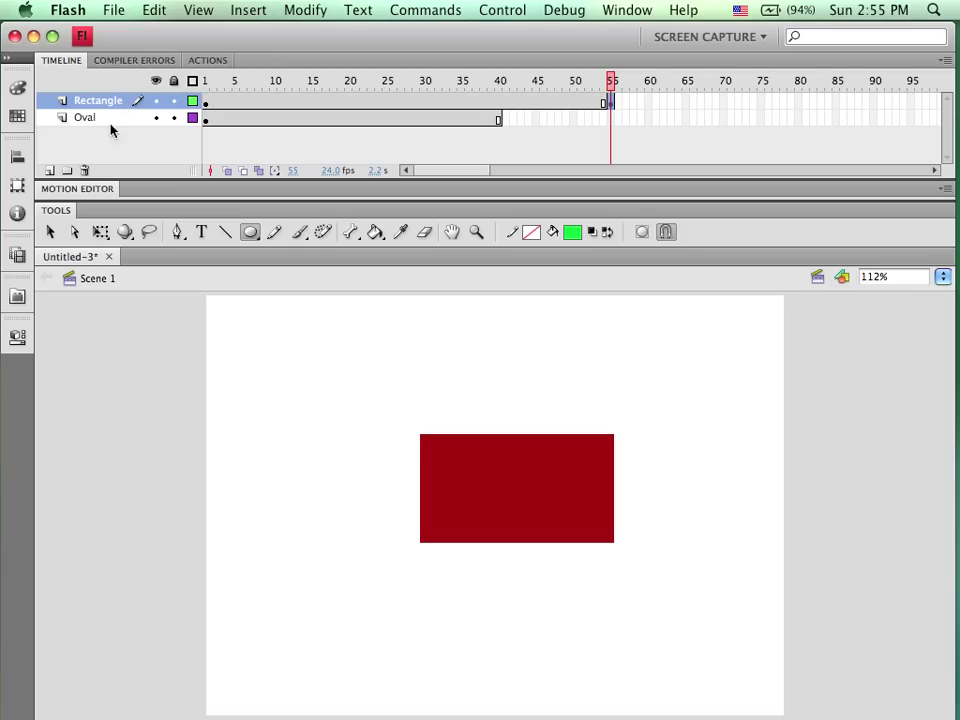
click(50, 231)
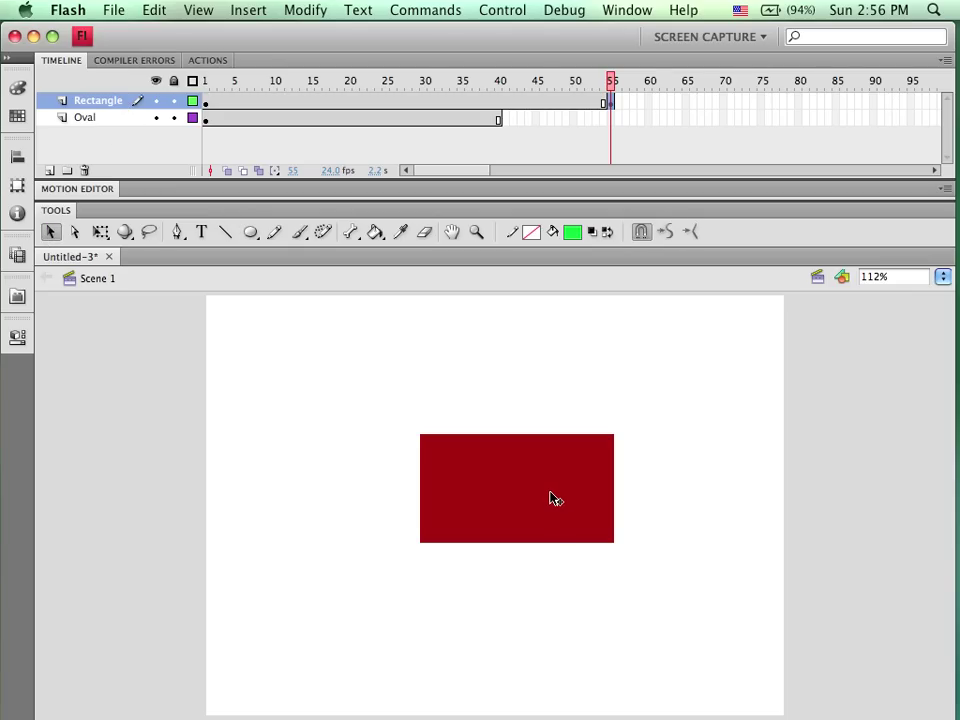
Cut the rectangle at frame 55 and draw a tall purple #663399 oval mid-stage
click(611, 103)
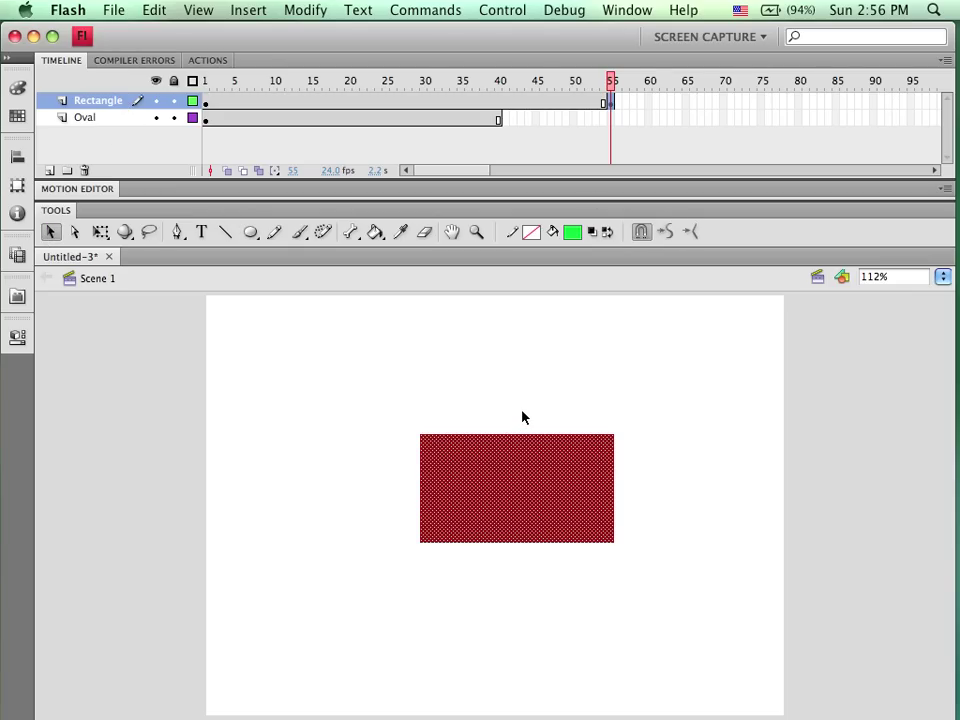
key(super+x)
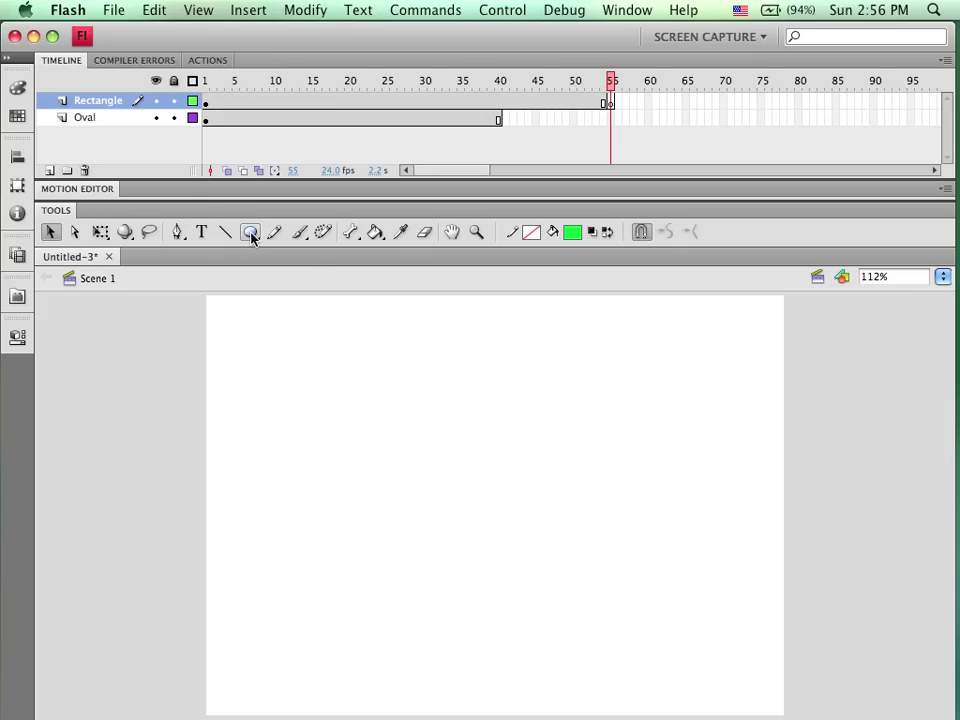
click(250, 232)
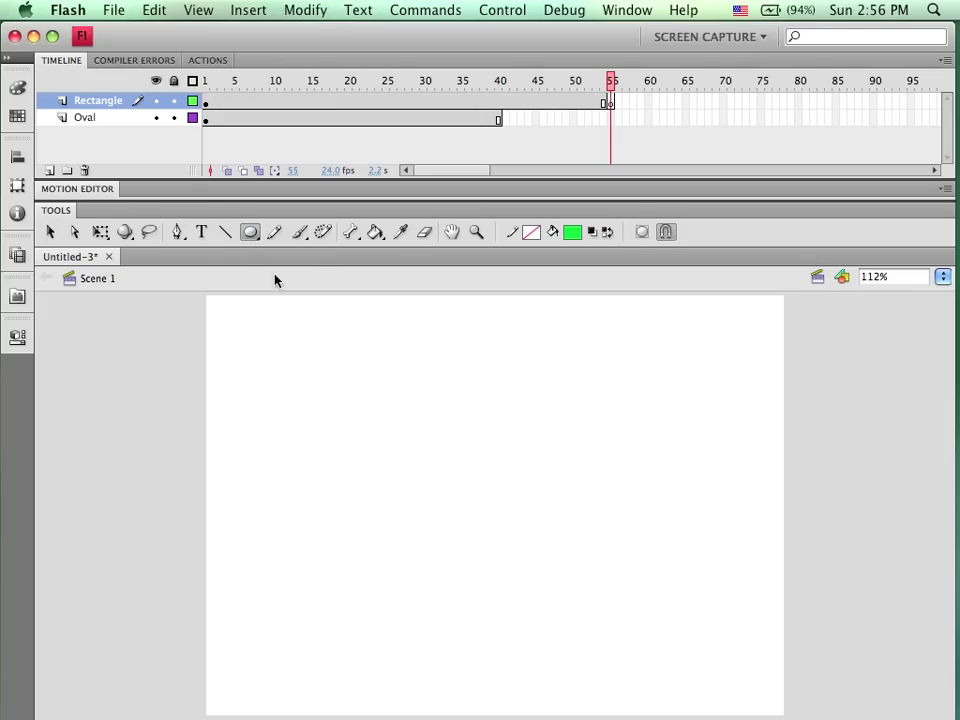
click(16, 90)
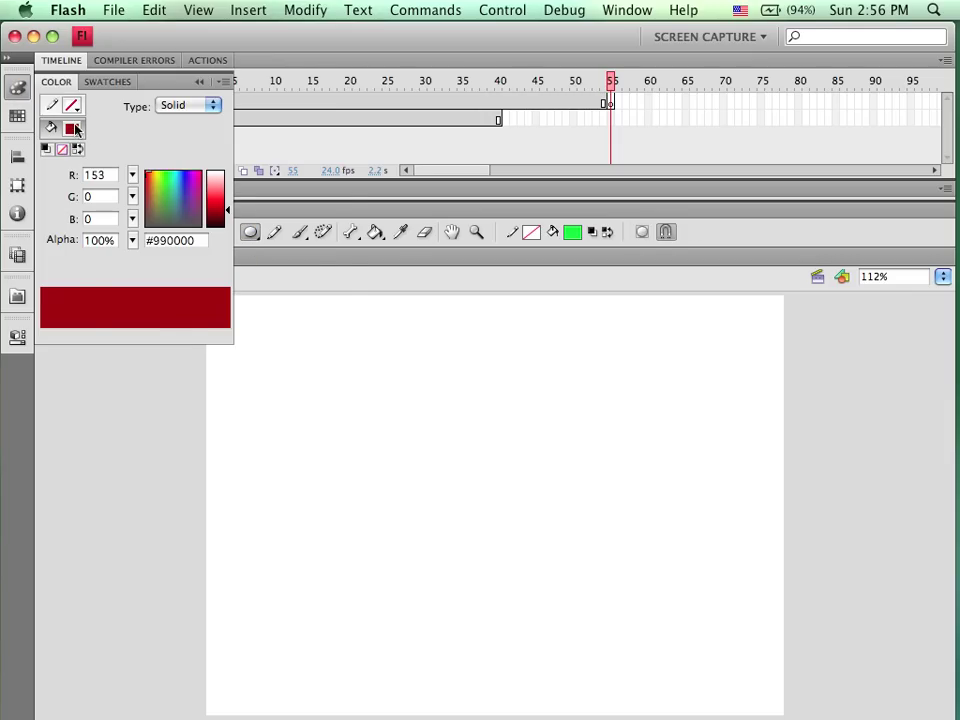
click(72, 128)
click(259, 214)
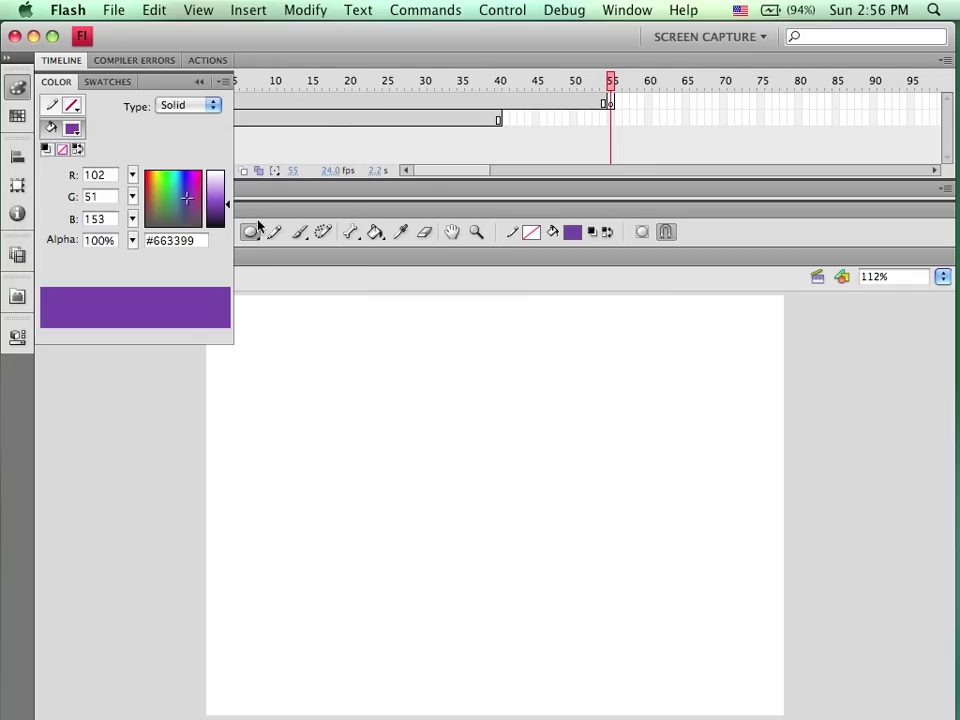
mouse_move(464, 380)
mouse_down()
mouse_move(497, 489)
mouse_move(516, 516)
mouse_up()
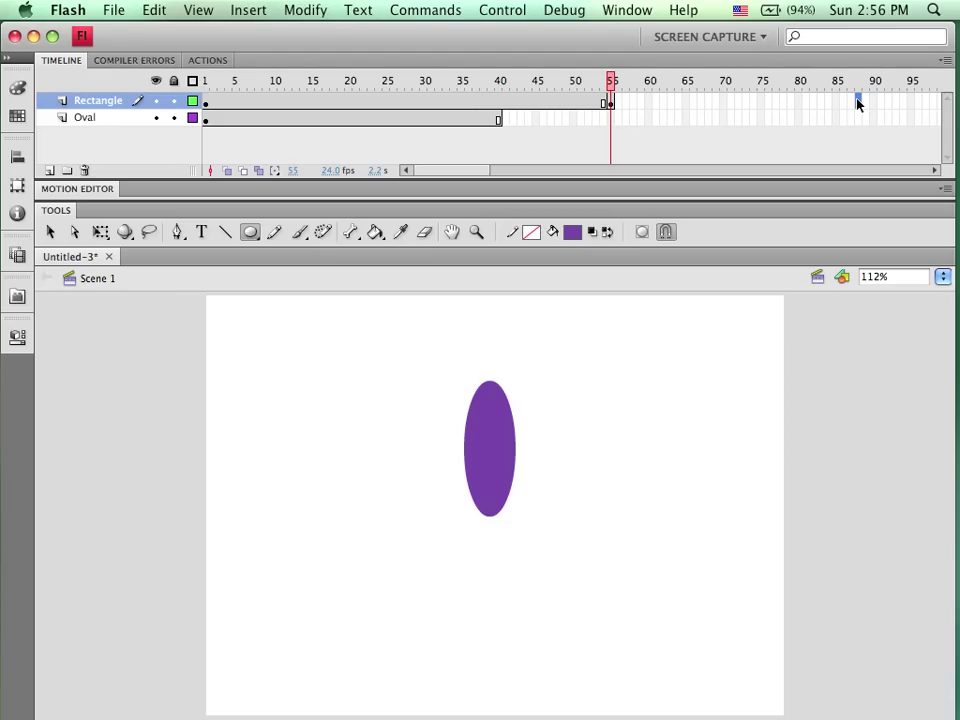
Extend the Rectangle layer to frame 88 and scrub to preview the rectangle-to-oval swap
key(F6)
drag(549, 80, 738, 105)
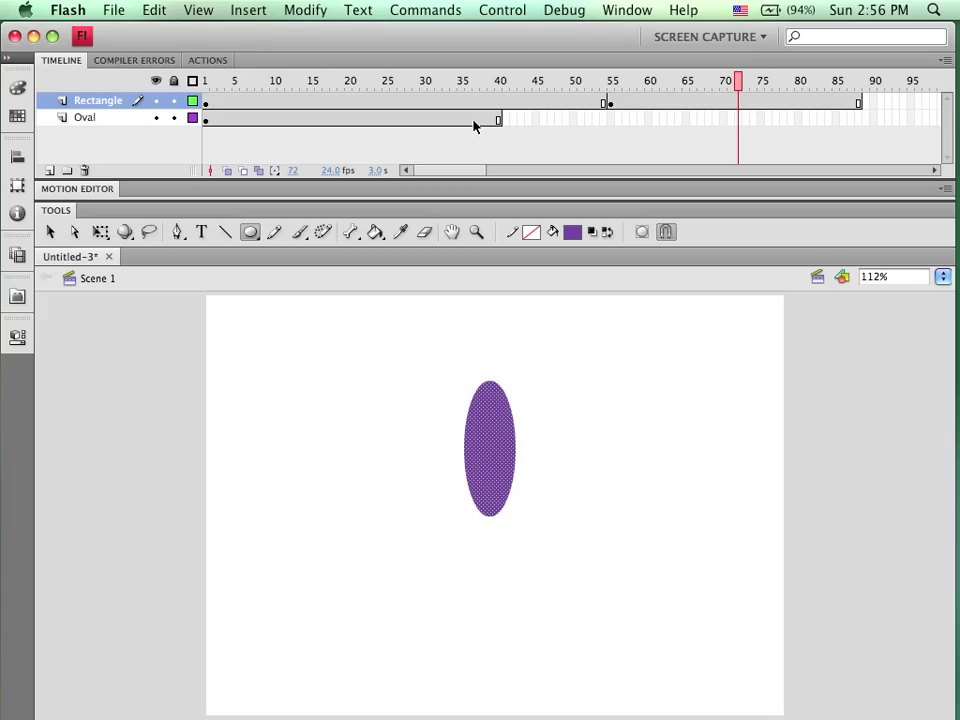